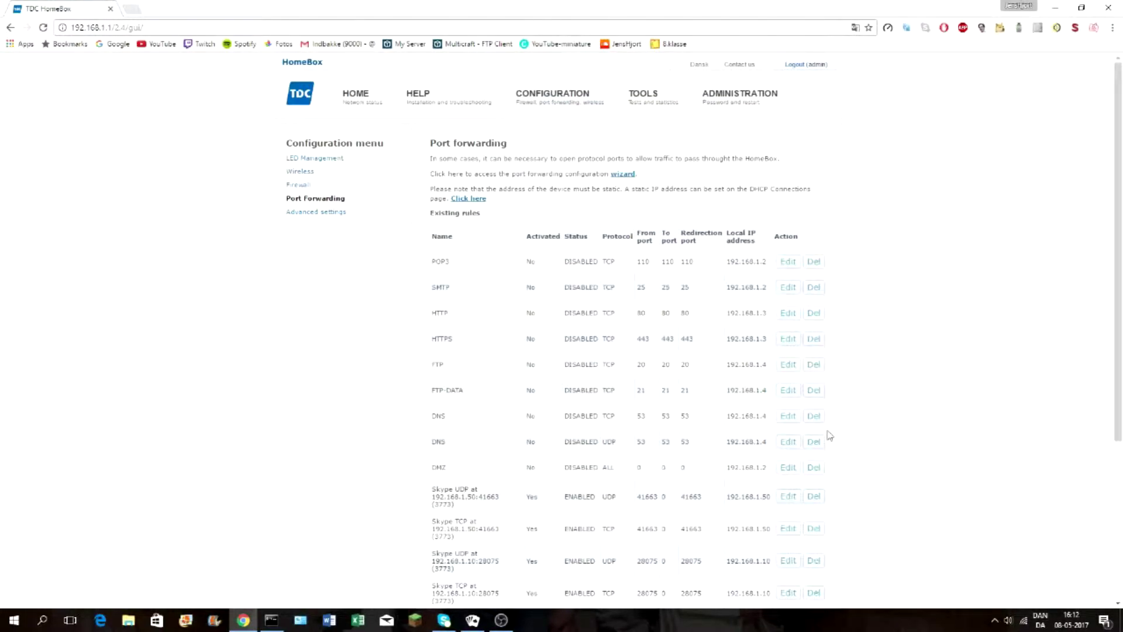
Scroll through the existing port forwarding rules to reach the bottom of the list
{"action": "scroll", "coordinate": [907, 412], "scroll_direction": "down", "scroll_amount": 2}
{"action": "scroll", "coordinate": [981, 426], "scroll_direction": "up", "scroll_amount": 2}
{"action": "scroll", "coordinate": [761, 388], "scroll_direction": "down", "scroll_amount": 4}
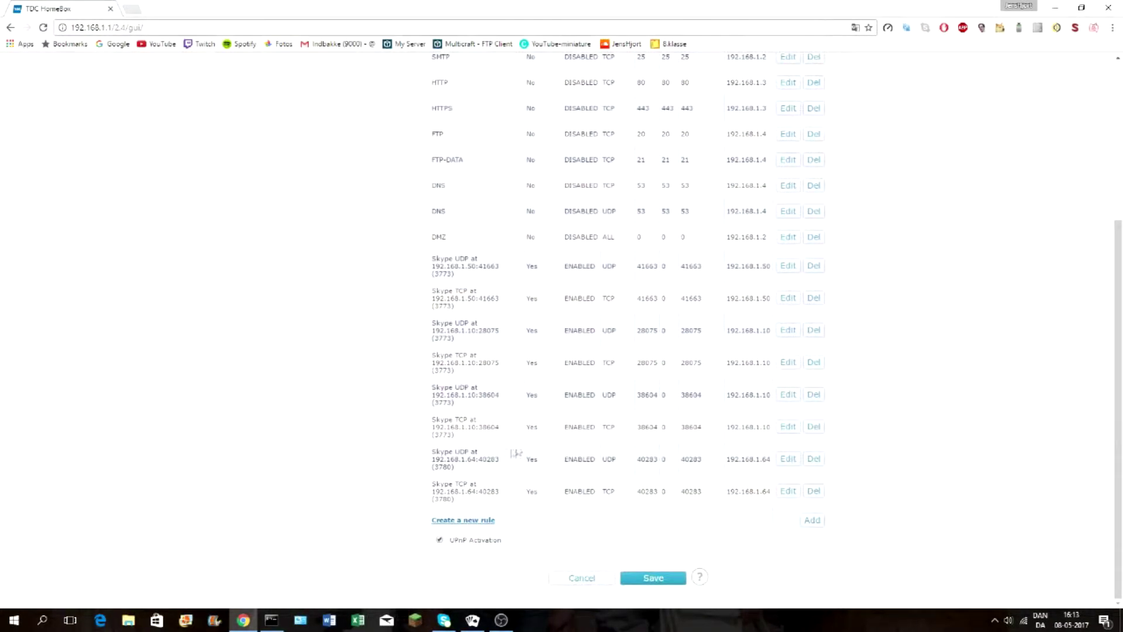
Add a new rule named Plugin_Server with from, to and redirection ports 25565
{"action": "left_click", "coordinate": [811, 521]}
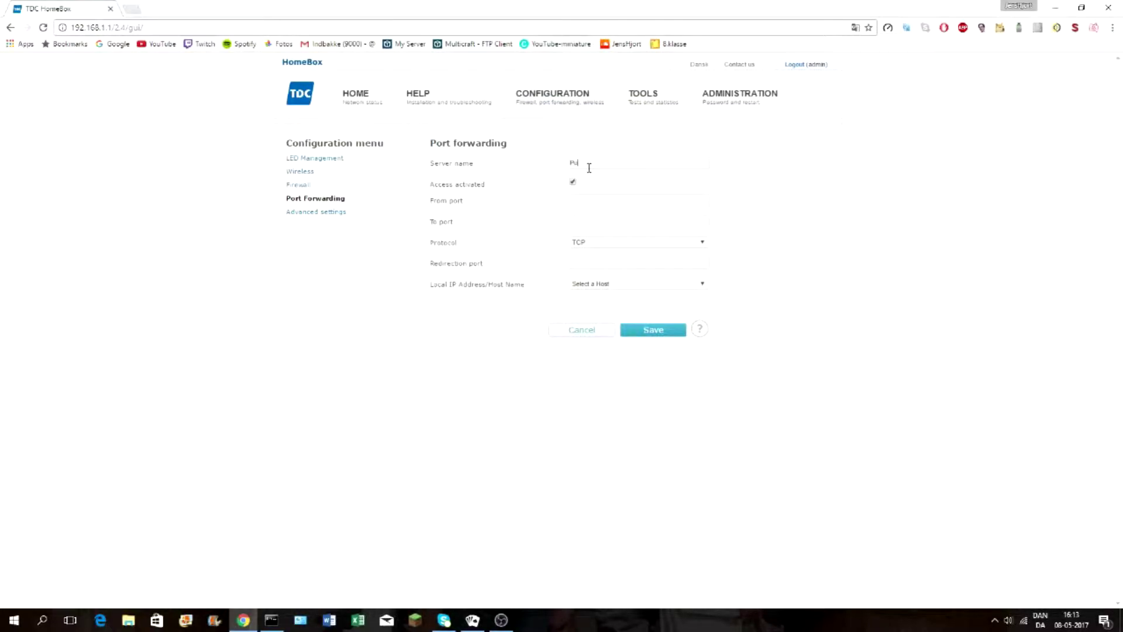
{"action": "type", "text": "Plugin"}
{"action": "type", "text": "-Server"}
{"action": "type", "text": "255"}
{"action": "type", "text": "65"}
{"action": "left_click", "coordinate": [584, 219]}
{"action": "type", "text": "25565"}
{"action": "left_click", "coordinate": [587, 263]}
{"action": "type", "text": "25565"}
Set the local host to New Host and begin its IP address with 192
{"action": "left_click", "coordinate": [631, 285]}
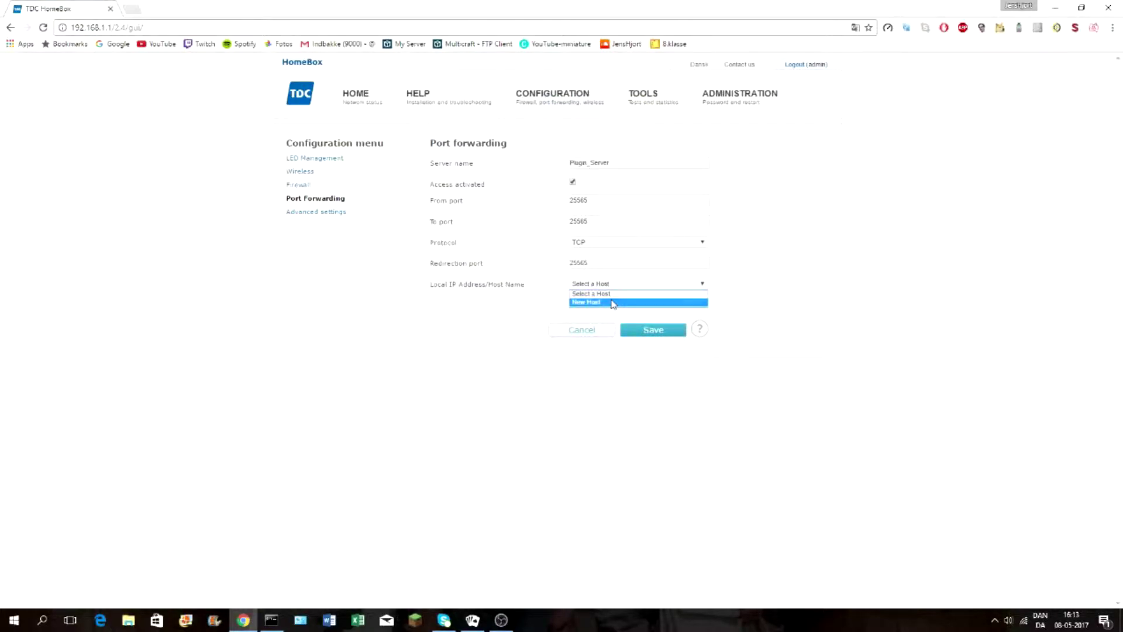
{"action": "left_click", "coordinate": [612, 302]}
{"action": "type", "text": "1"}
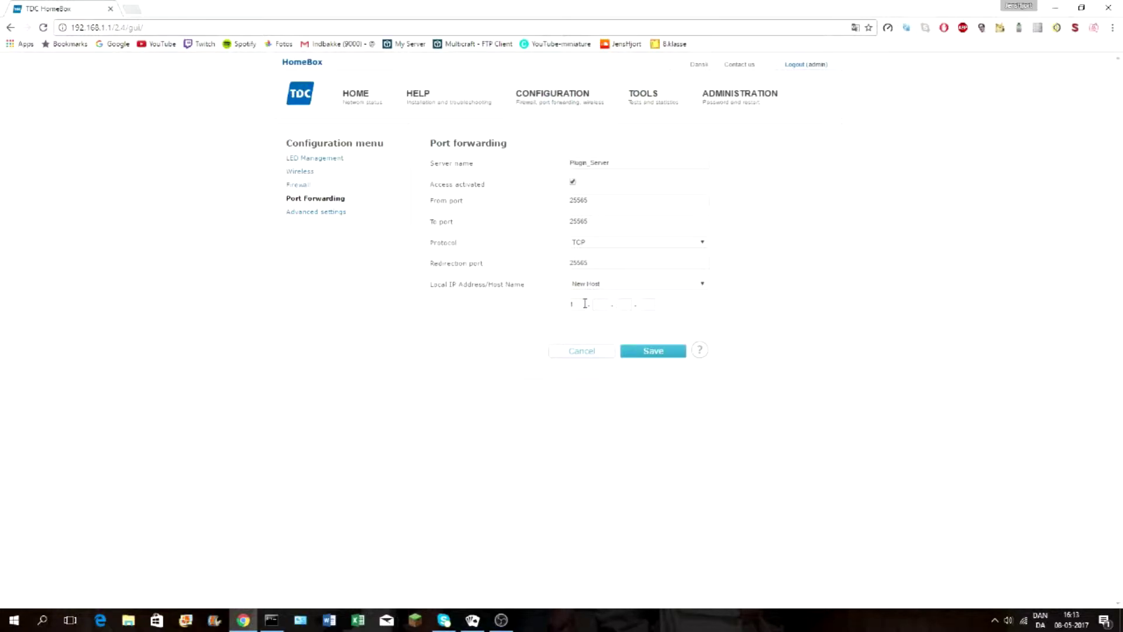
{"action": "type", "text": "92"}
{"action": "mouse_move", "coordinate": [267, 618]}
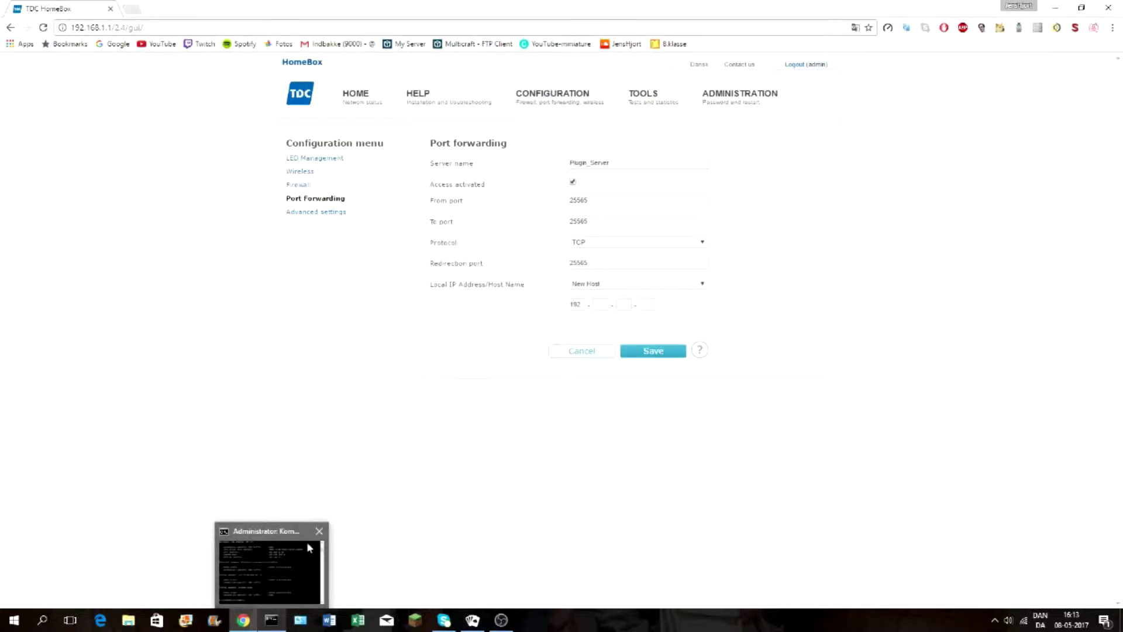
Launch Command Prompt (Kommandoprompt) as administrator from the Windows search
{"action": "left_click", "coordinate": [42, 619]}
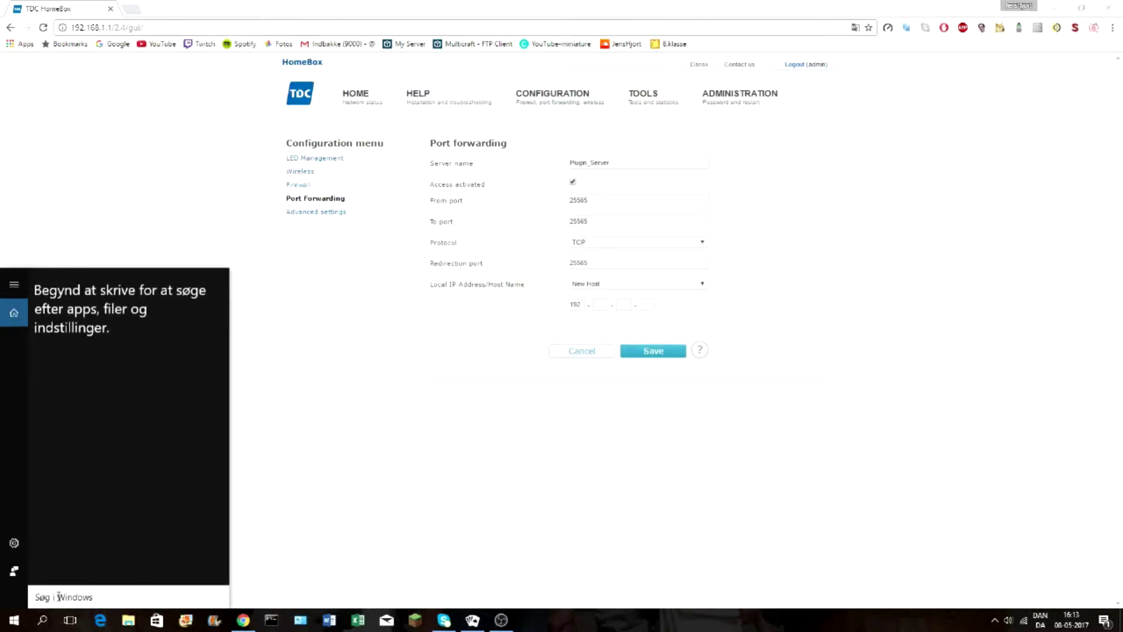
{"action": "type", "text": "cmd"}
{"action": "right_click", "coordinate": [79, 345]}
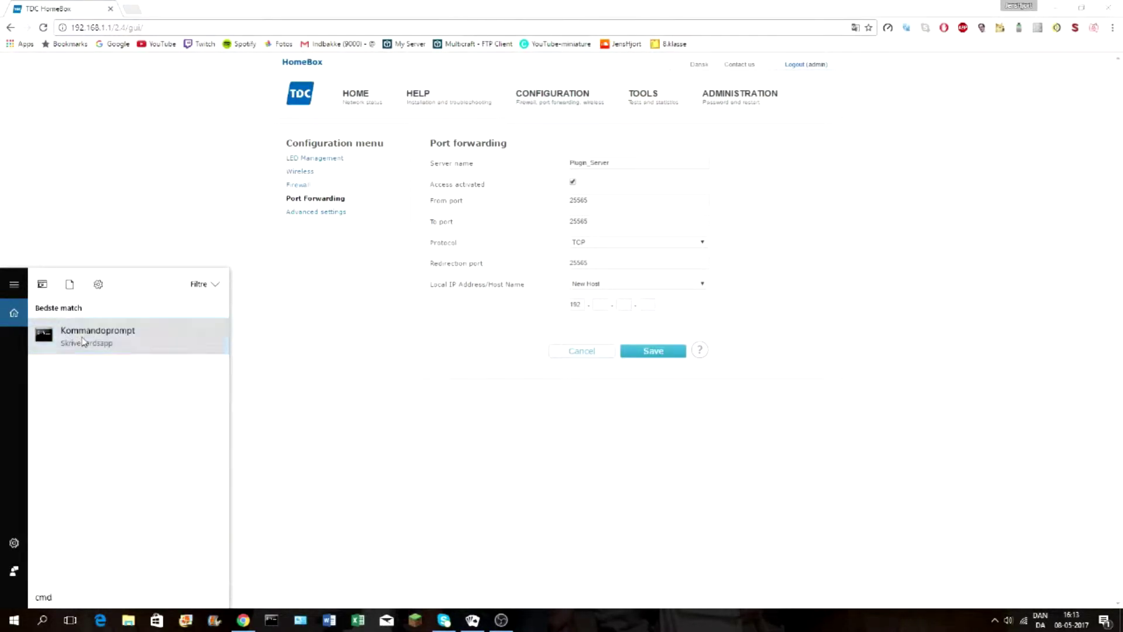
{"action": "left_click", "coordinate": [138, 351]}
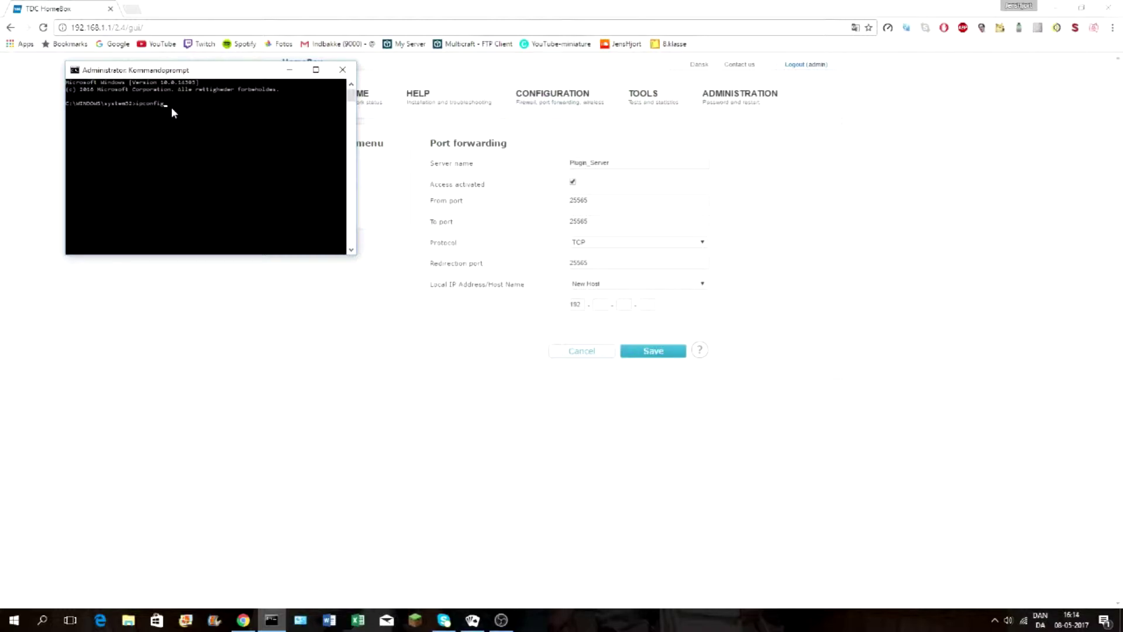
Run ipconfig and select the PC's IPv4 address 192.168.1.10
{"action": "key", "text": "Return"}
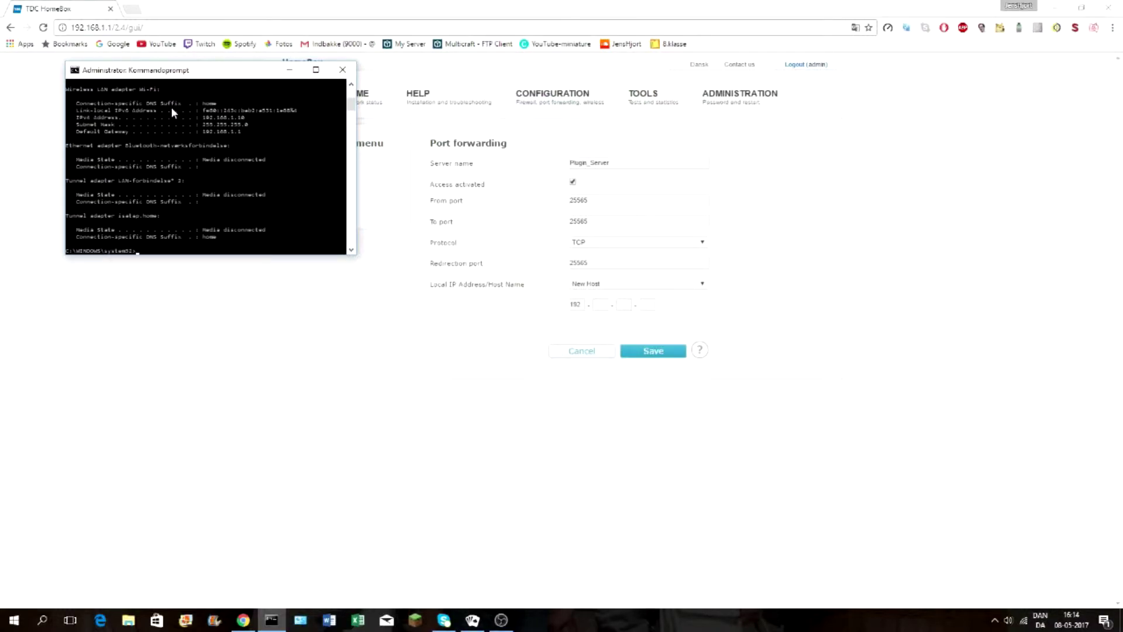
{"action": "right_click", "coordinate": [201, 118]}
{"action": "left_click", "coordinate": [211, 122]}
{"action": "left_click_drag", "start_coordinate": [202, 118], "coordinate": [245, 120]}
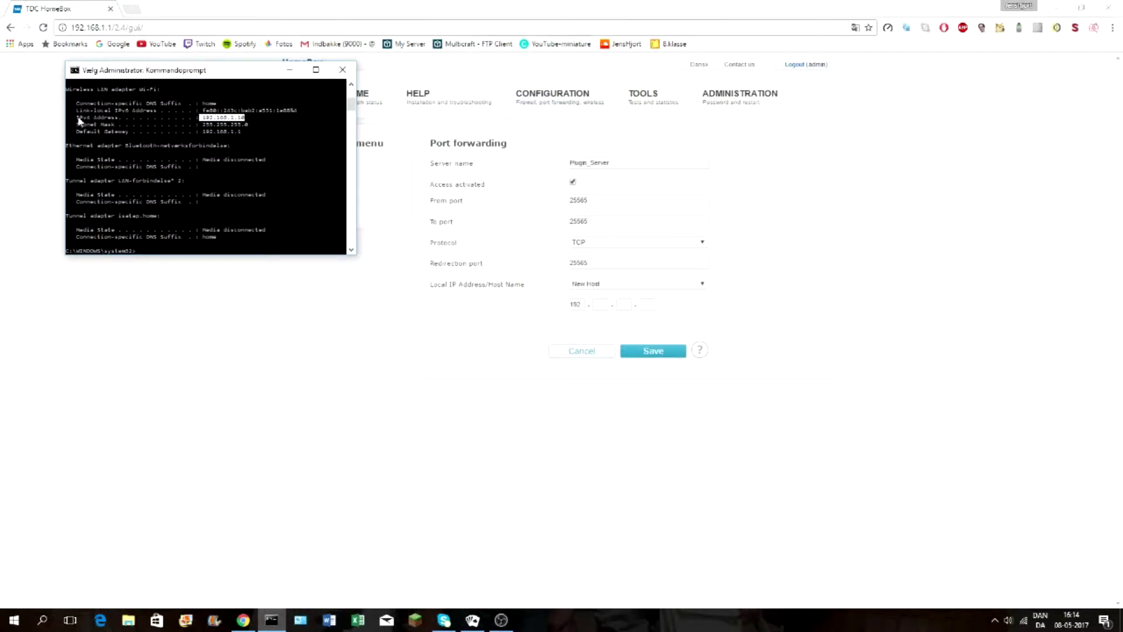
{"action": "left_click_drag", "start_coordinate": [79, 119], "coordinate": [251, 120]}
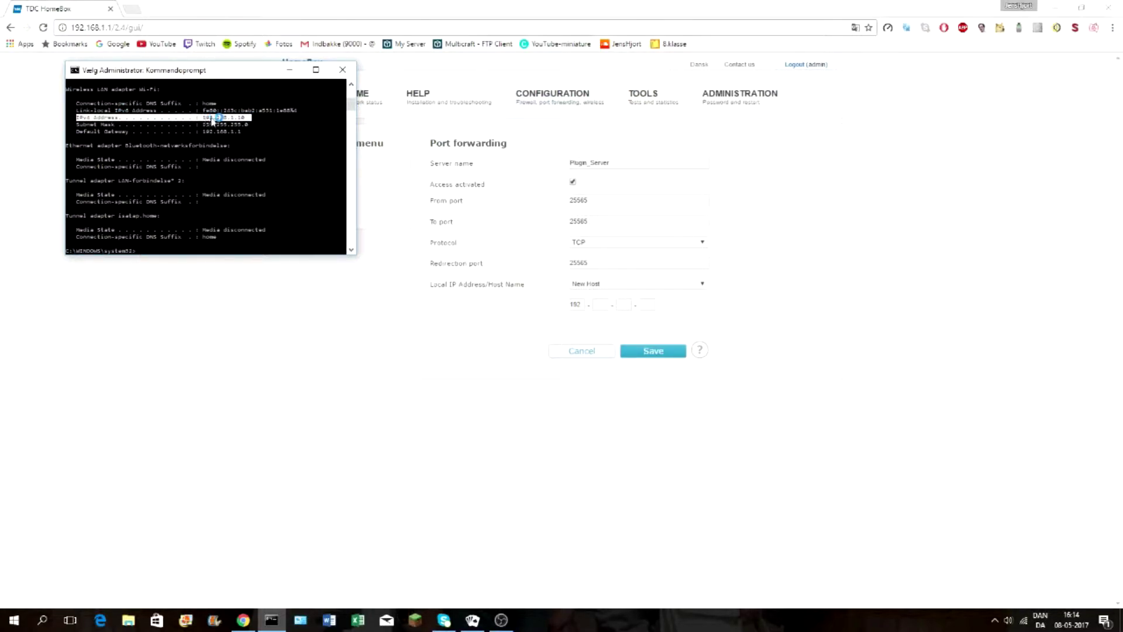
{"action": "left_click", "coordinate": [598, 303]}
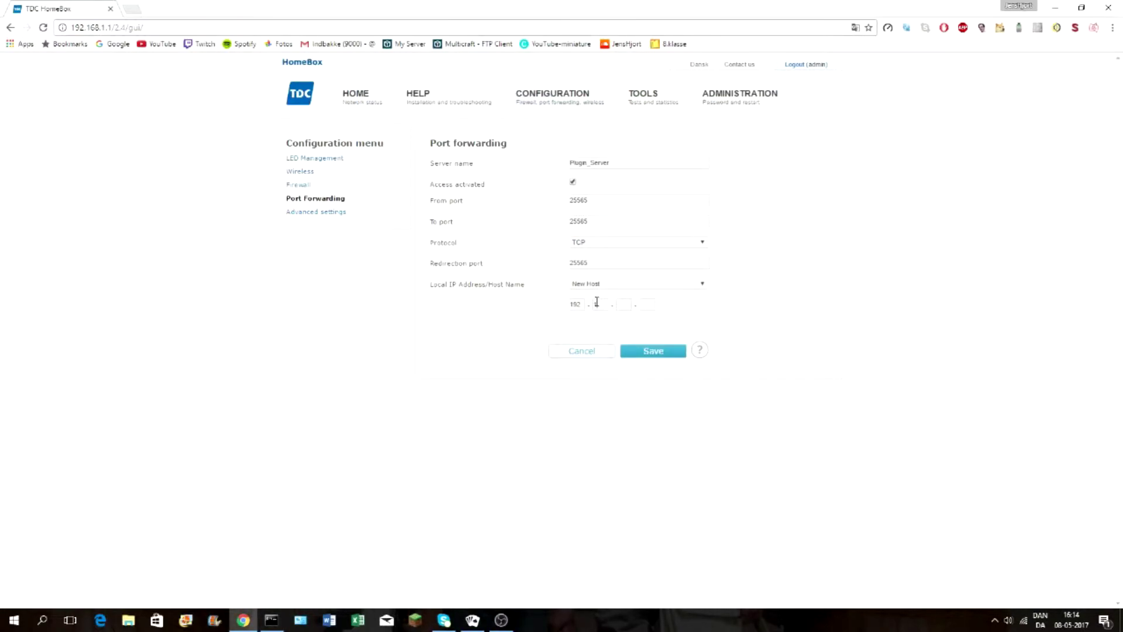
Complete the local IP as 192.168.1.10 and save the Plugin_Server rule
{"action": "type", "text": "16810"}
{"action": "left_click", "coordinate": [650, 351]}
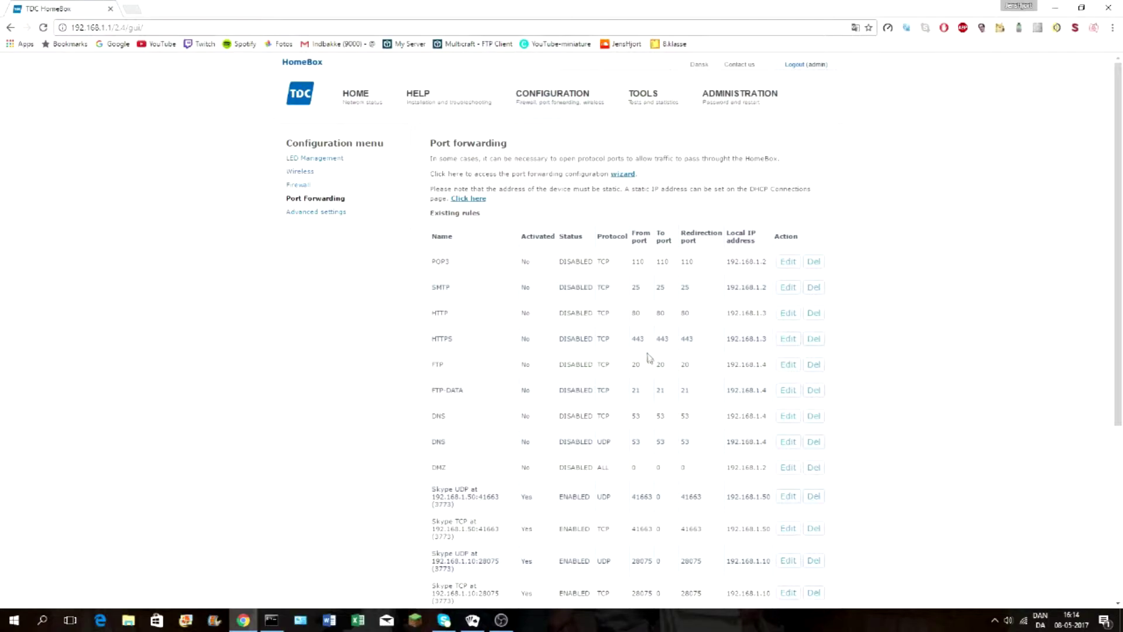
{"action": "scroll", "coordinate": [647, 356], "scroll_direction": "down", "scroll_amount": 5}
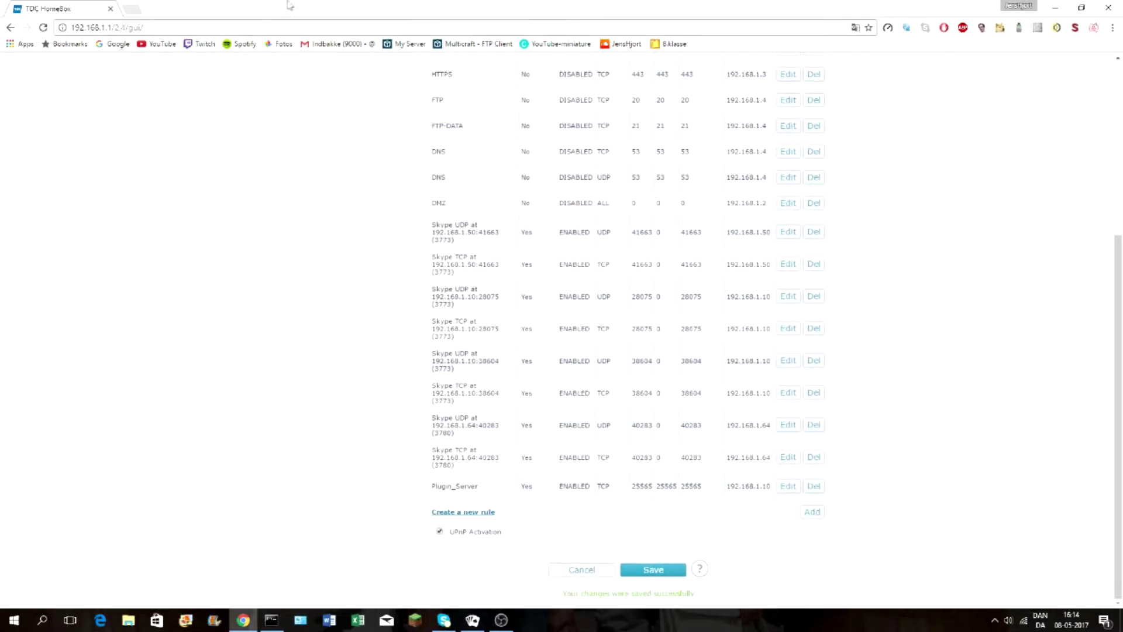
Search Google for 'my ip' in a new tab and open the iplocation.net result
{"action": "left_click", "coordinate": [136, 10]}
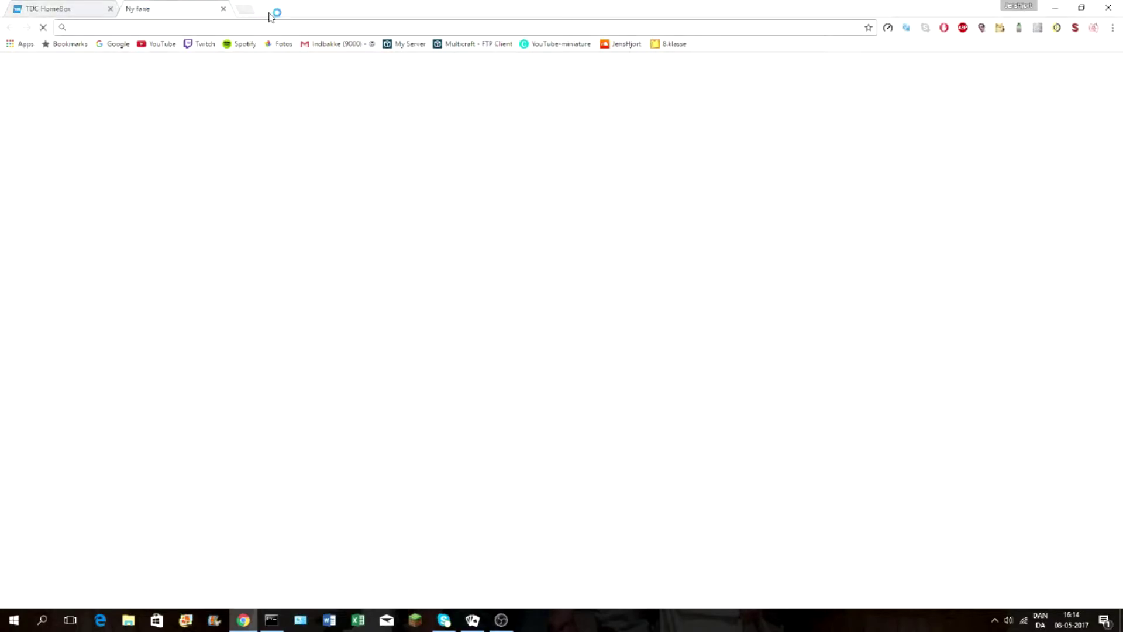
{"action": "type", "text": "ip"}
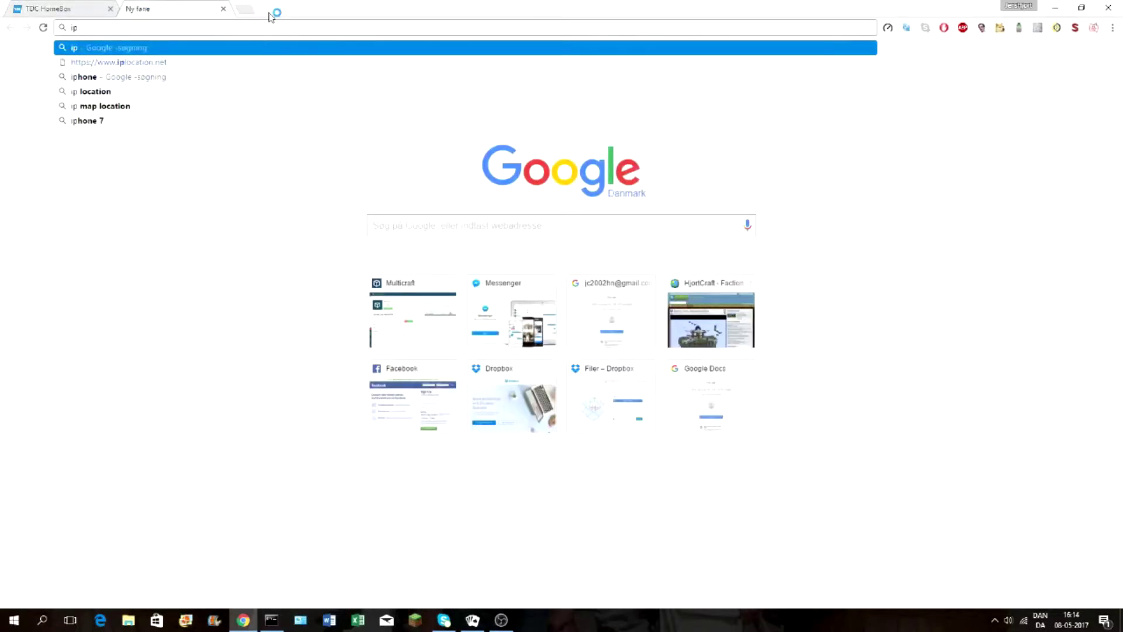
{"action": "key", "text": "BackSpace"}
{"action": "key", "text": "BackSpace"}
{"action": "type", "text": "my ip"}
{"action": "key", "text": "Return"}
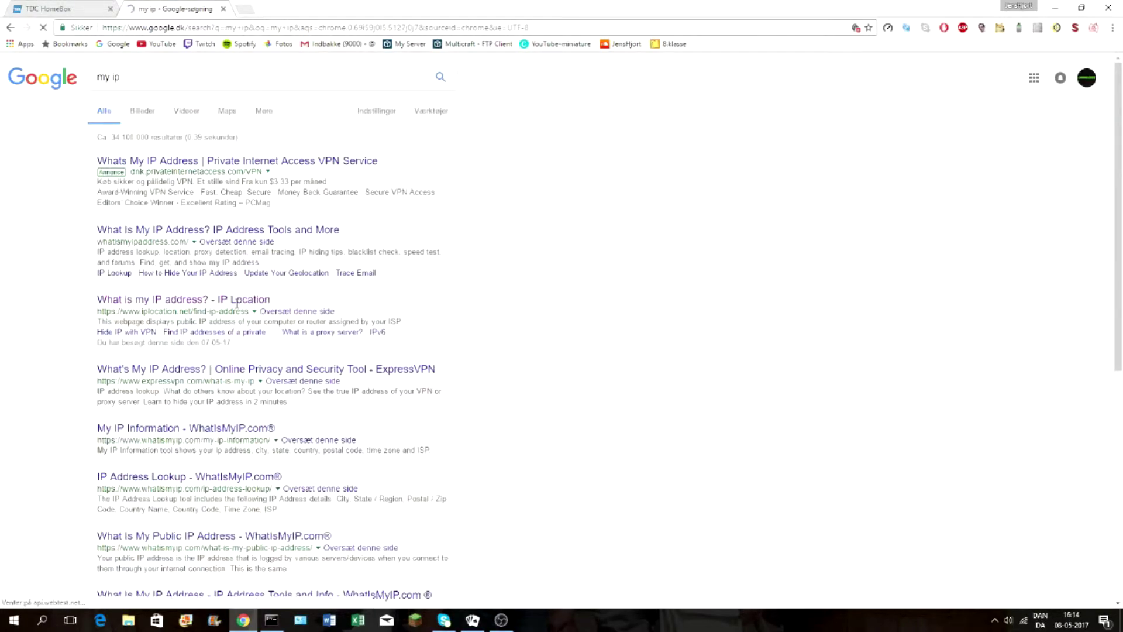
{"action": "left_click", "coordinate": [233, 302]}
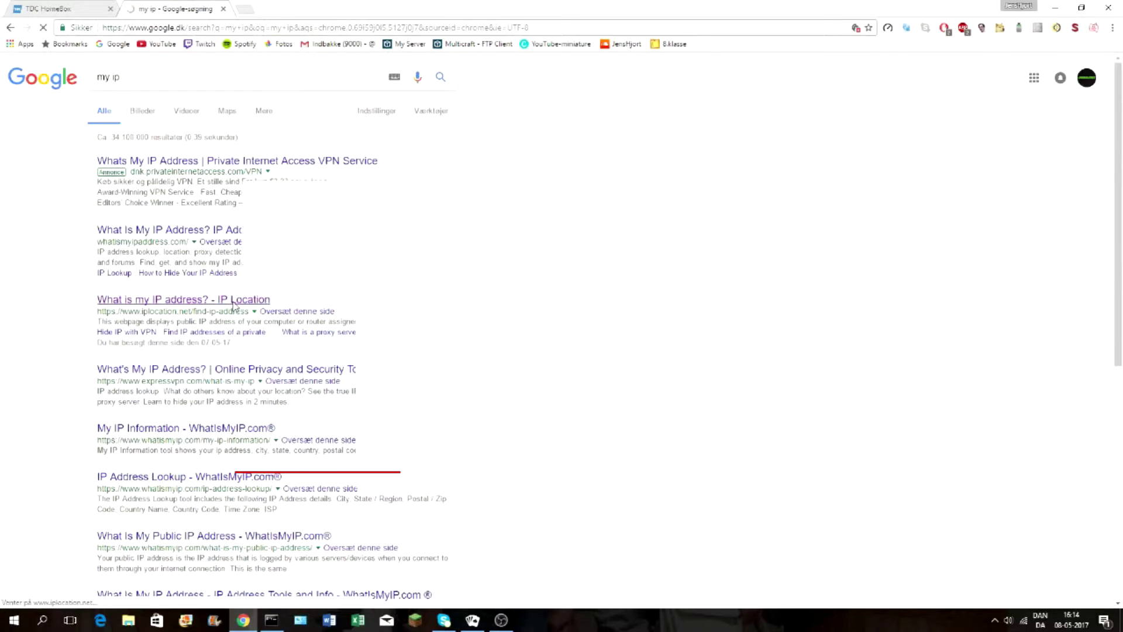